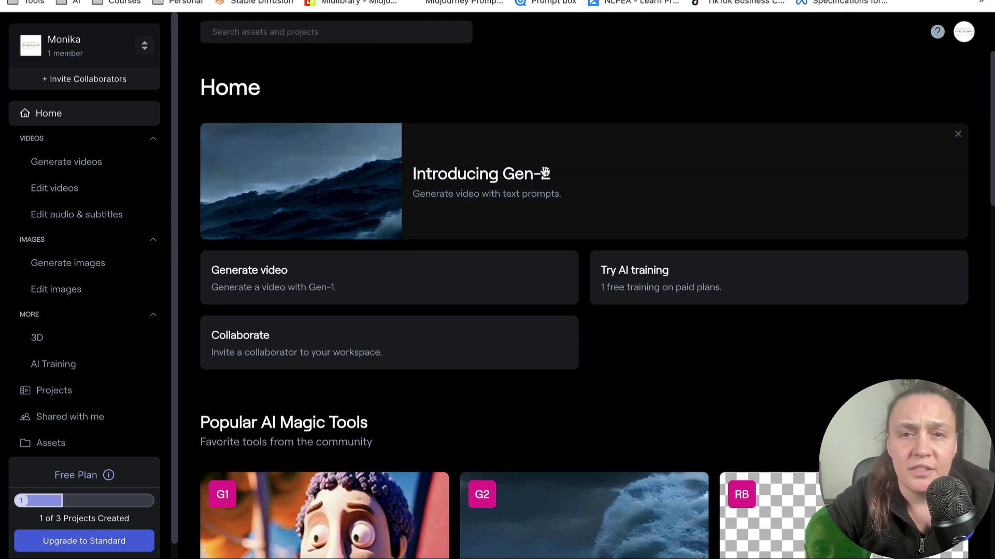
- Open Gen-2: Text to Video from the Introducing Gen-2 card on the Home page
click(497, 171)
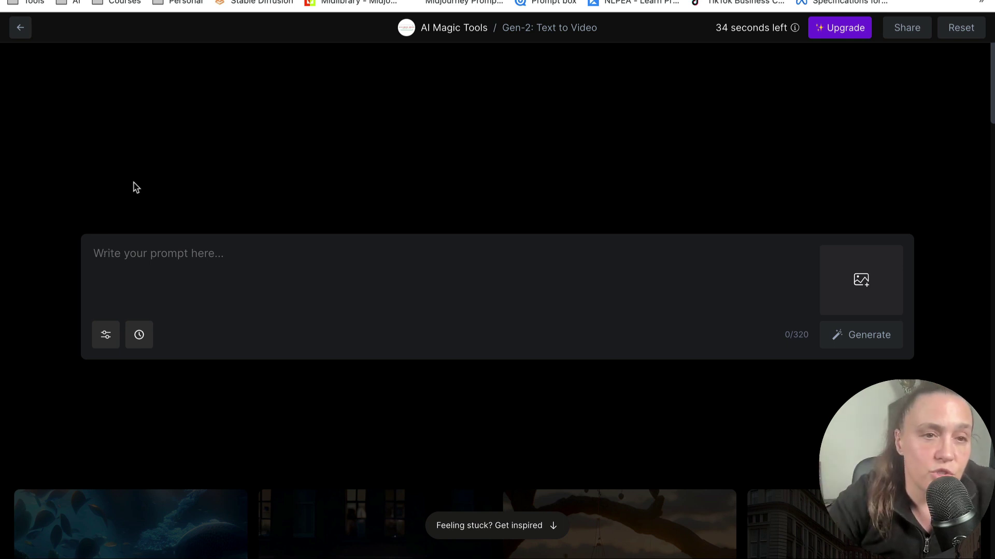
- Enable the Interpolate option in the Gen-2 generation settings
click(107, 338)
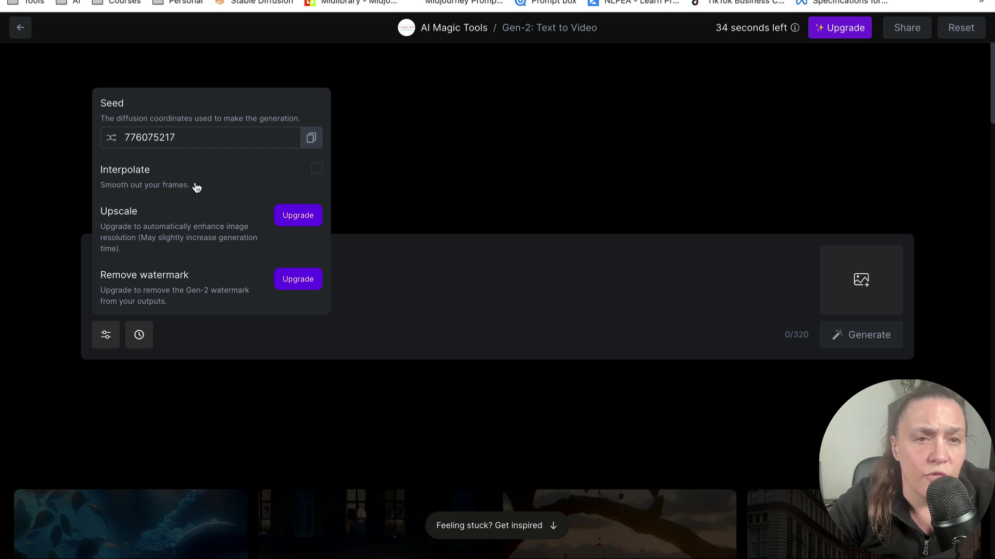
click(317, 171)
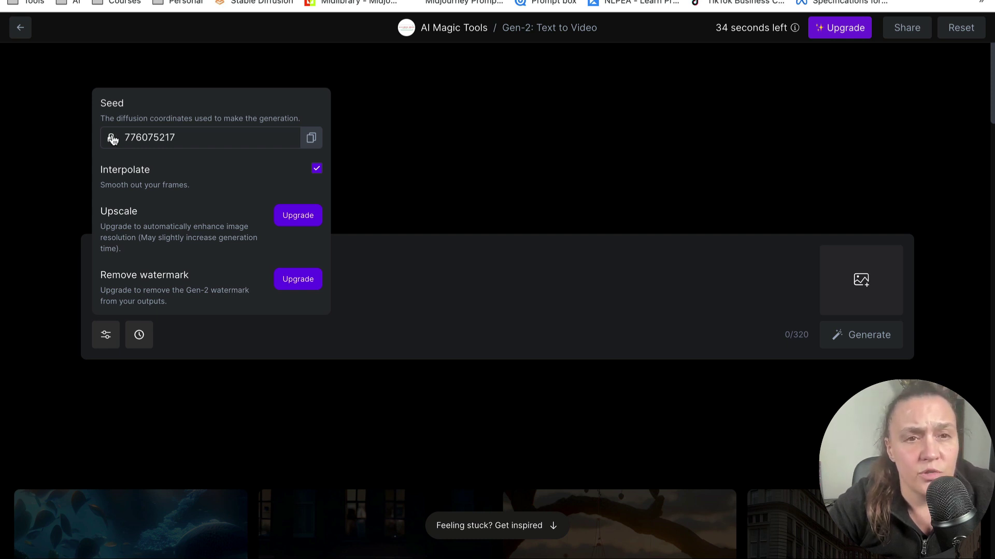
click(416, 151)
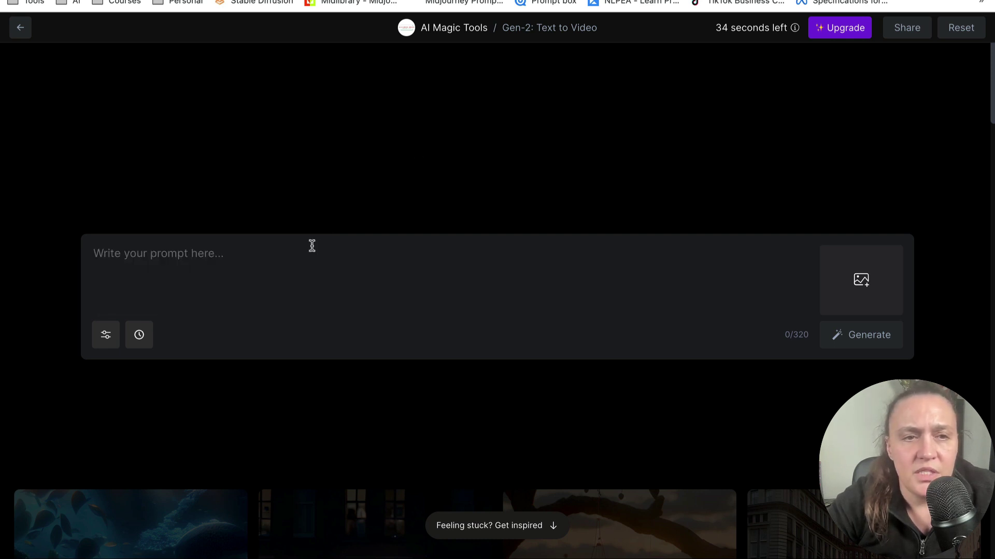
- Enter the prompt 'animation of a little dog chasing a cat, in the forest, low camera angle, dramatic lighting'
click(152, 255)
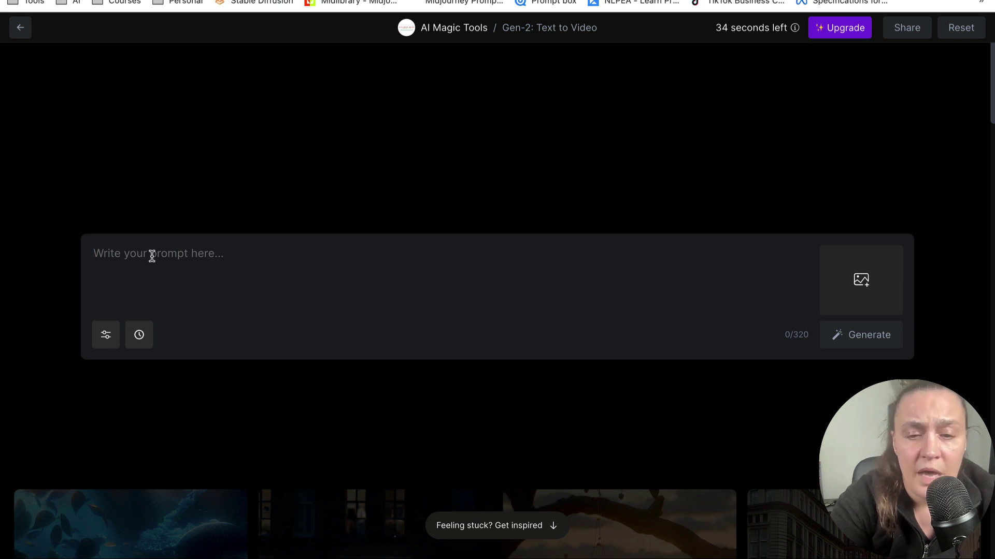
text(animation of)
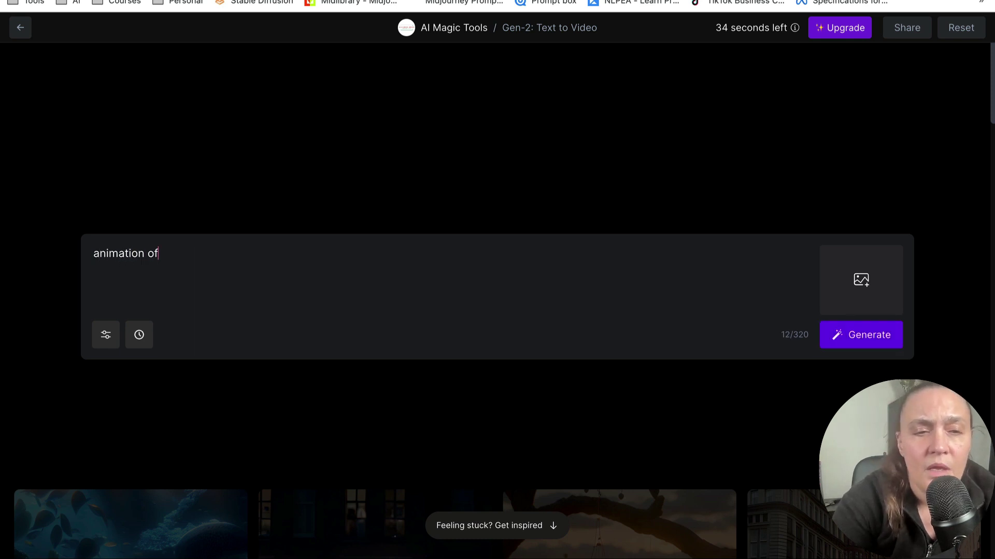
text( a )
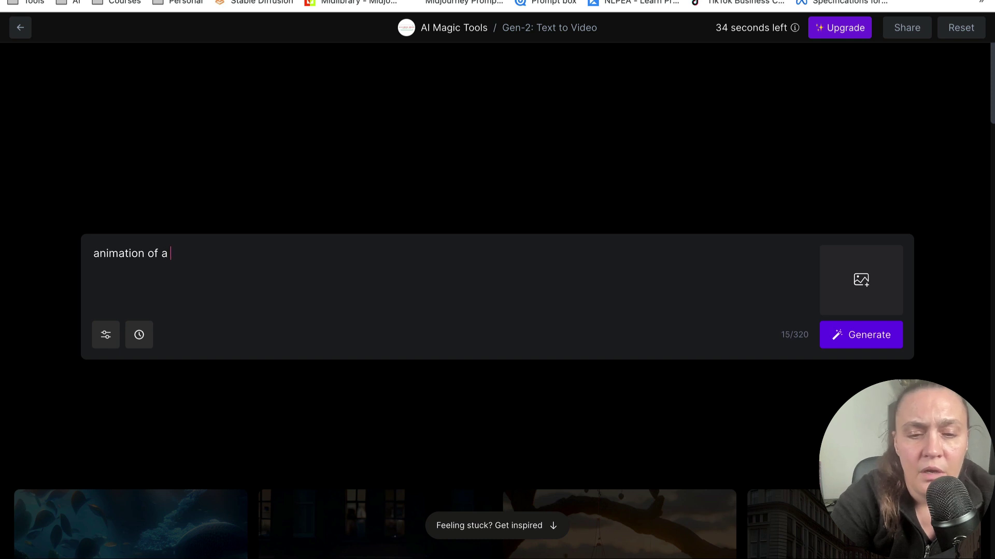
text(little do)
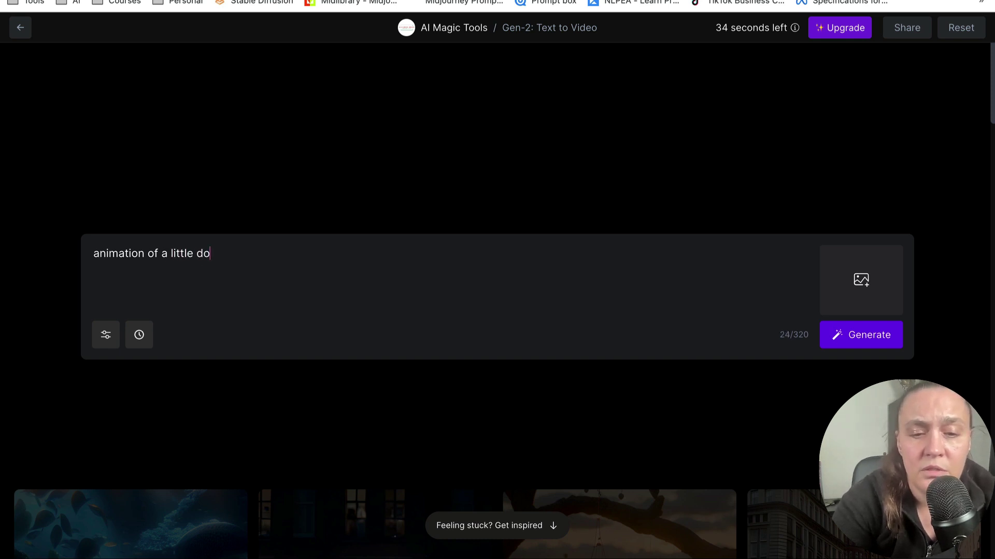
text(g chasing a ccat)
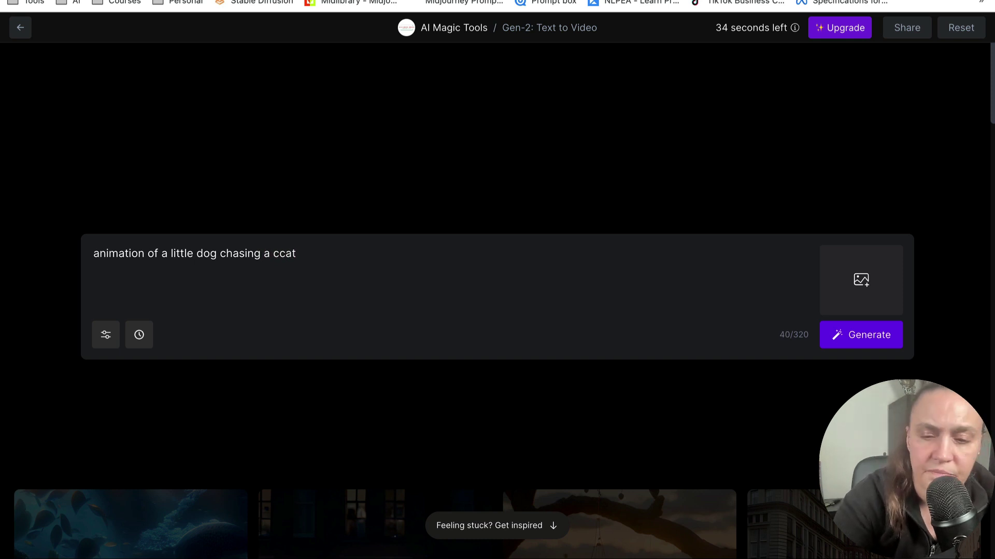
key(BackSpace)
key(BackSpace)
key(BackSpace)
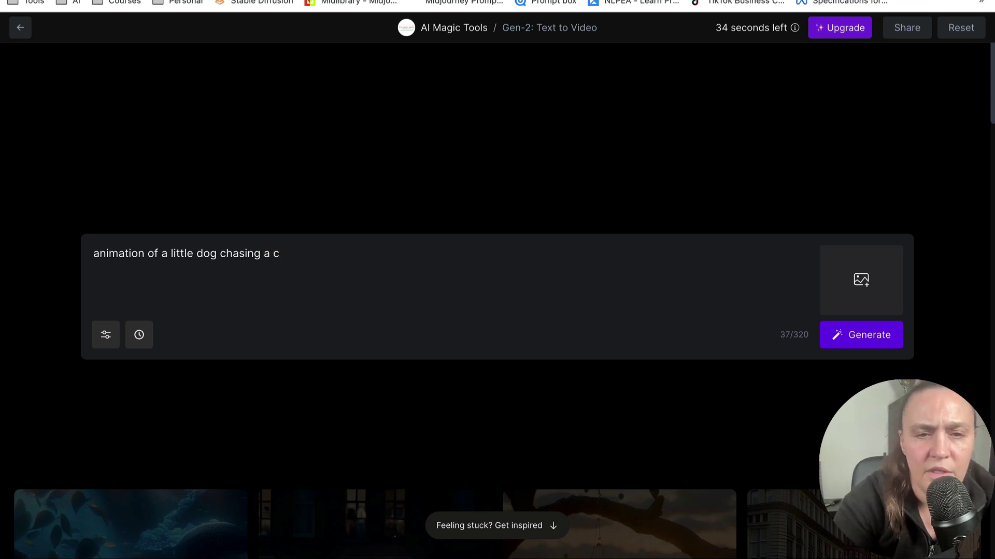
text(at, )
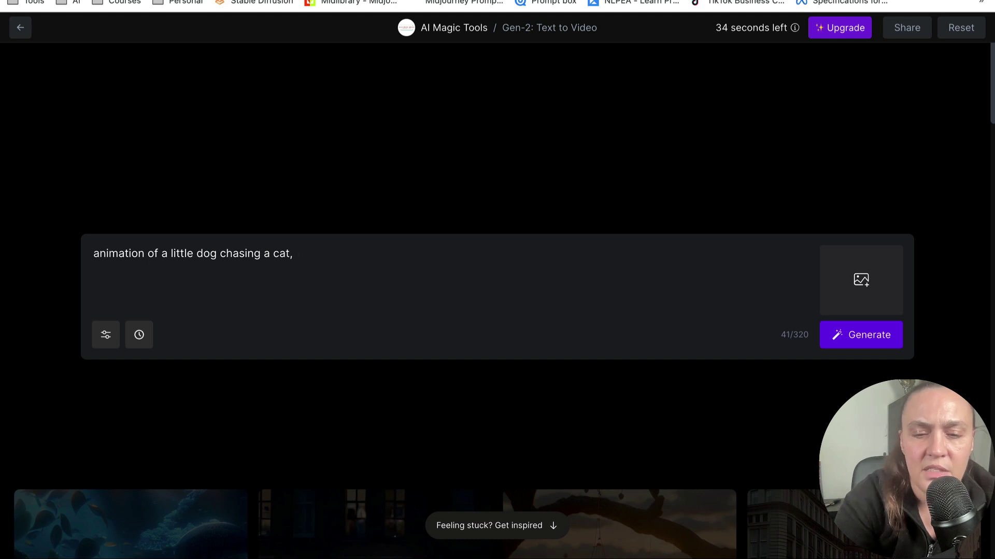
text(low camera a)
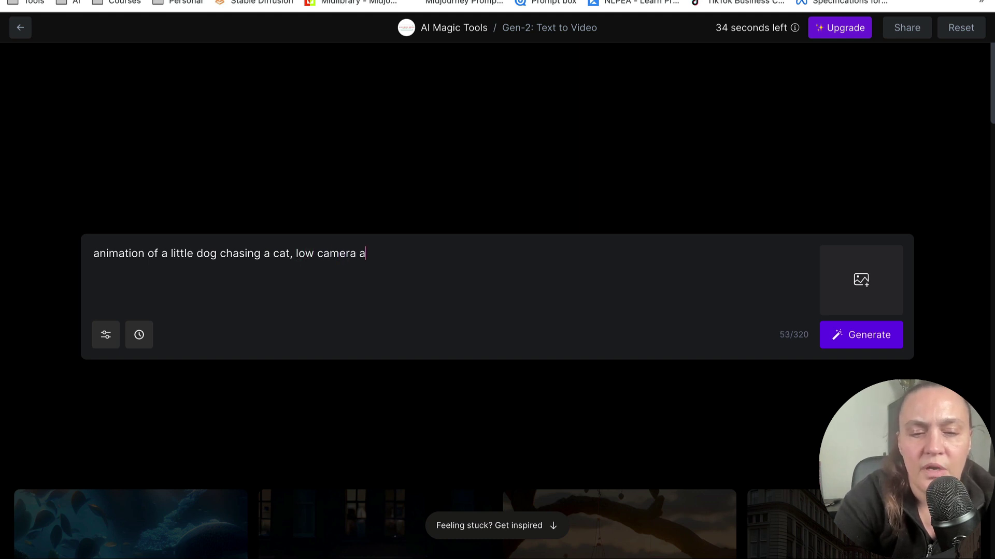
text(ngle)
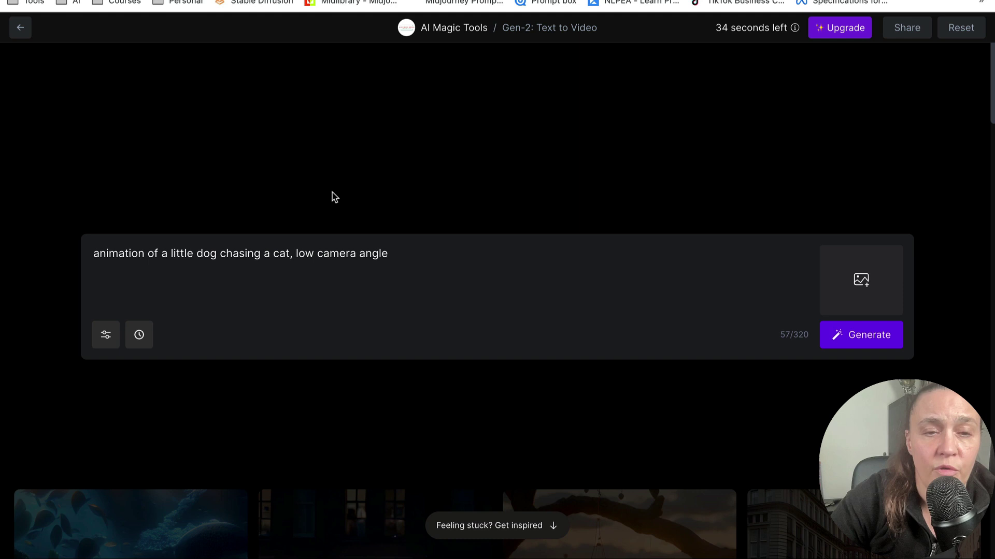
text(in the )
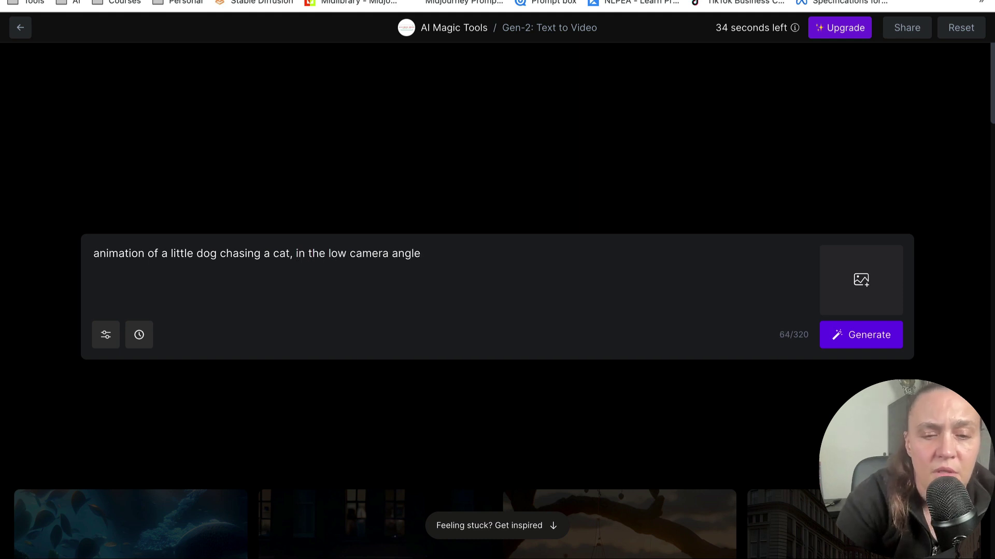
text(forest,)
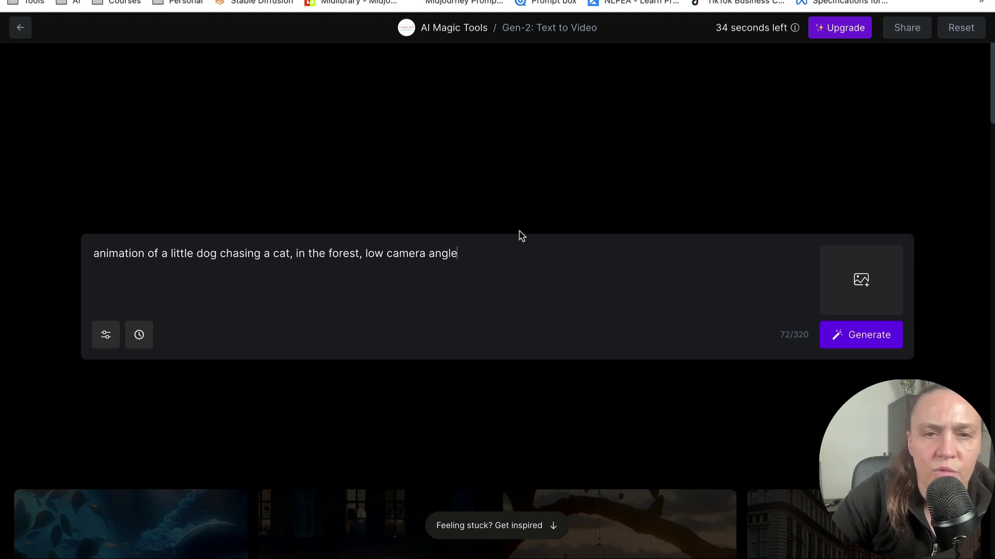
text(,)
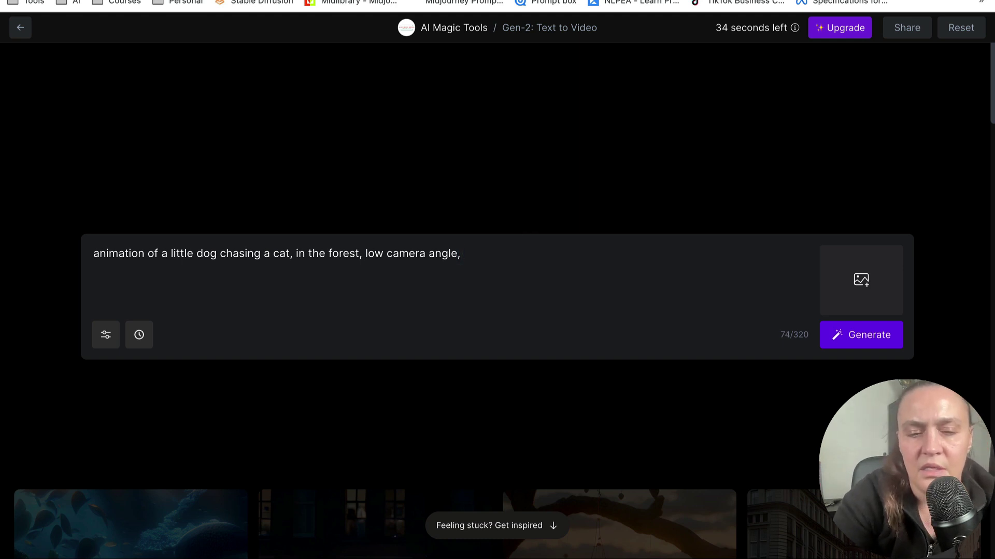
text( drama)
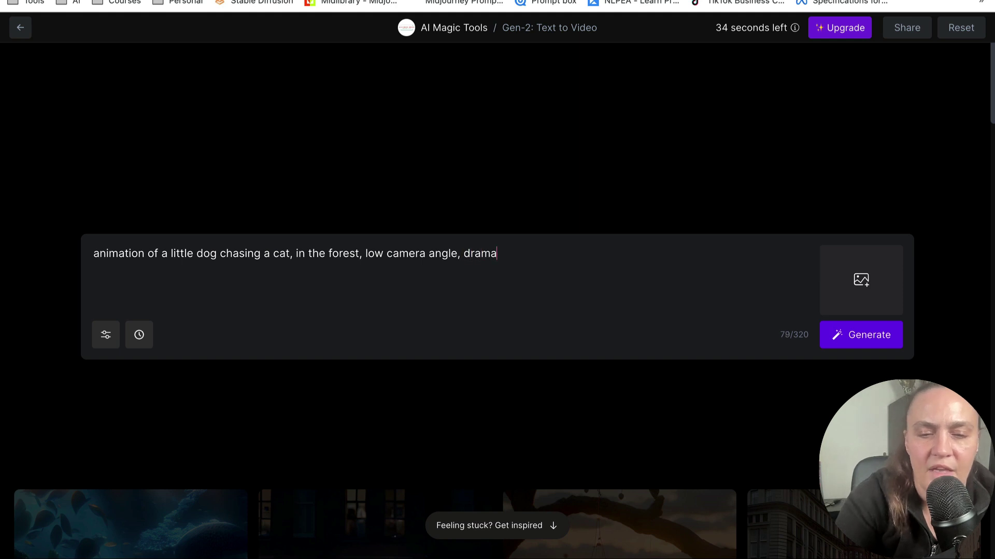
text(tic lighting)
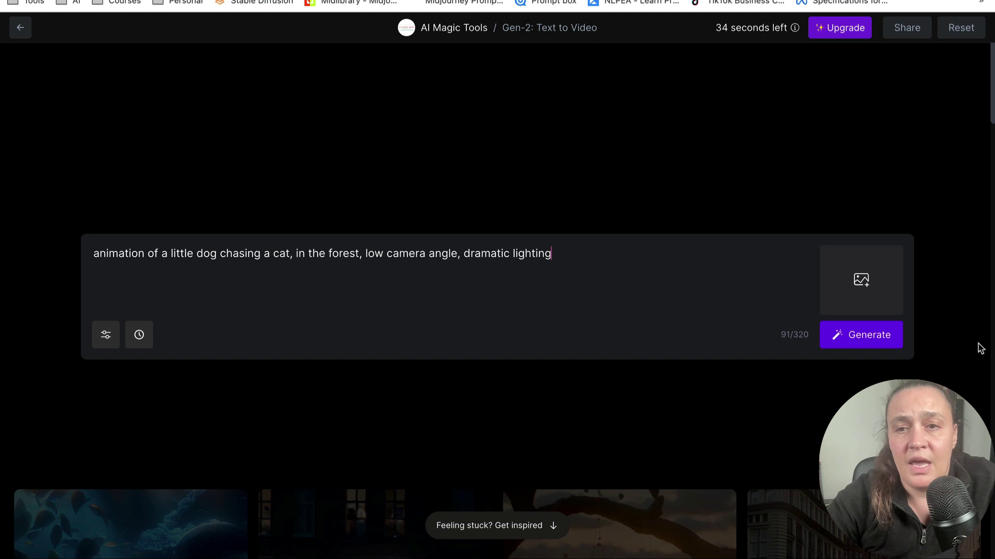
- Generate the dog-and-cat forest clip and wait for it to finish rendering
click(866, 335)
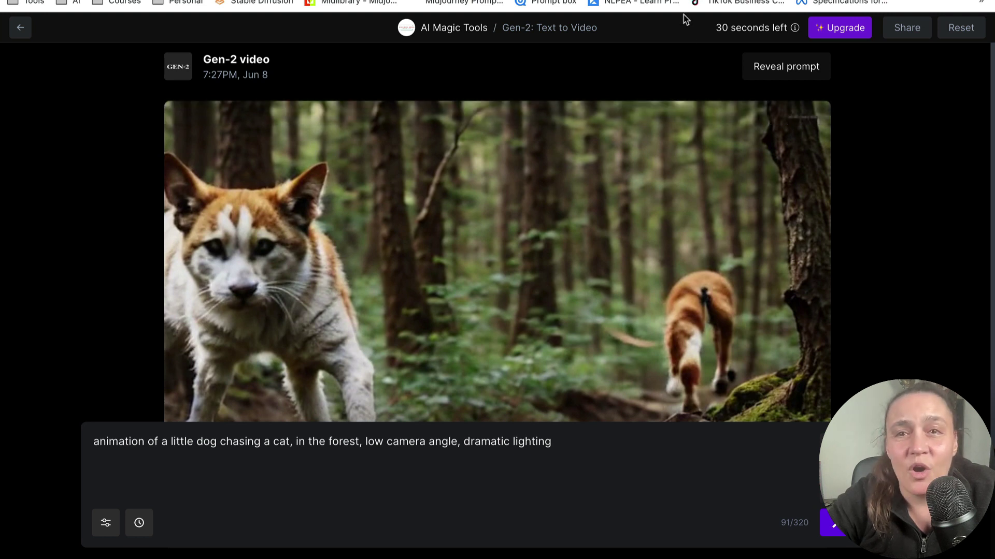
mouse_move(723, 32)
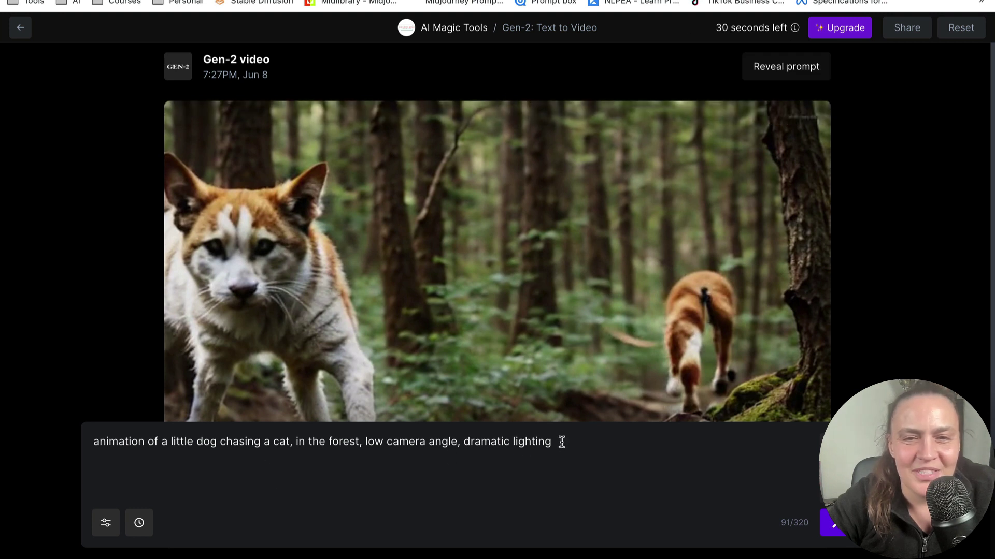
- Replace the prompt with 'a robot walking on the street low camera angle cinematic lighting' and generate
drag(562, 442, 283, 432)
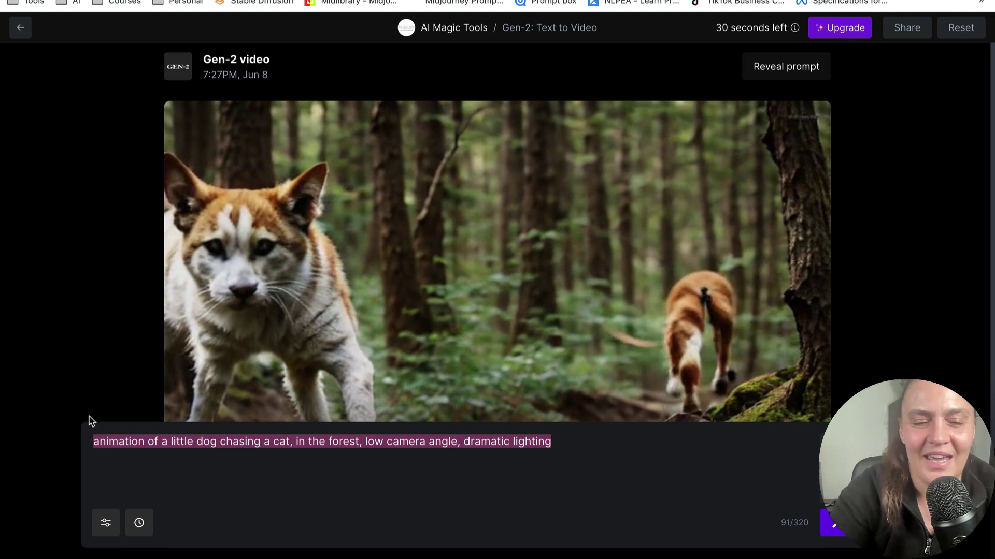
text(a robot )
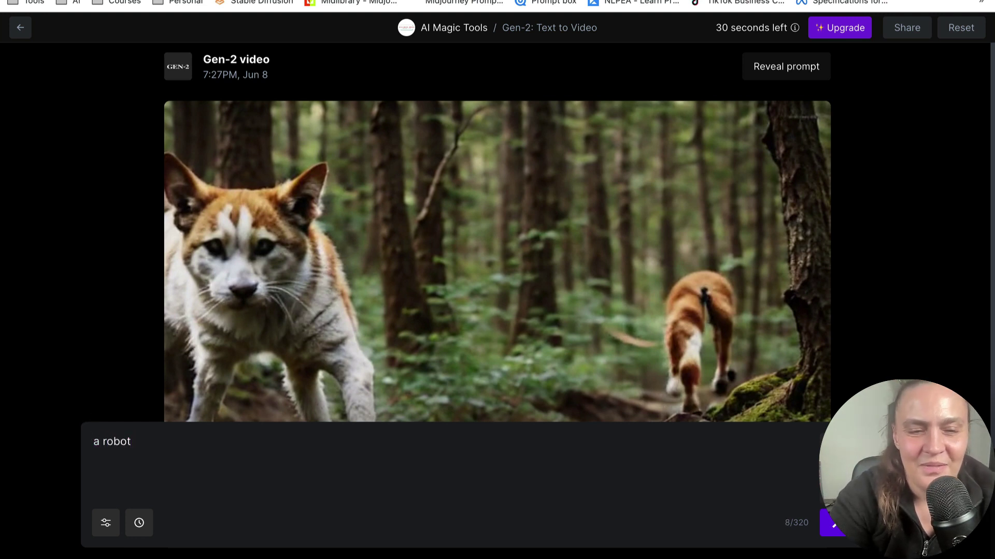
text(walking )
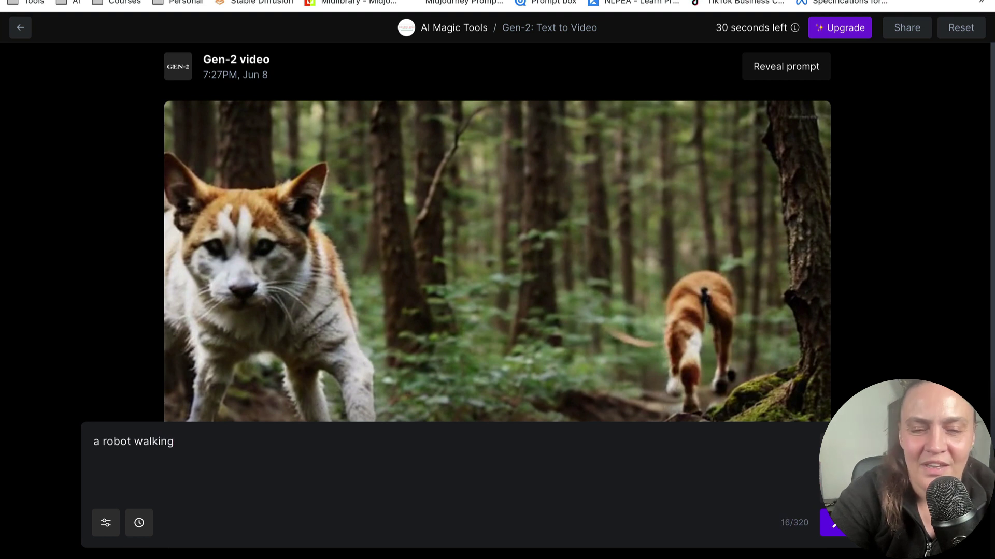
text(on th)
text(e)
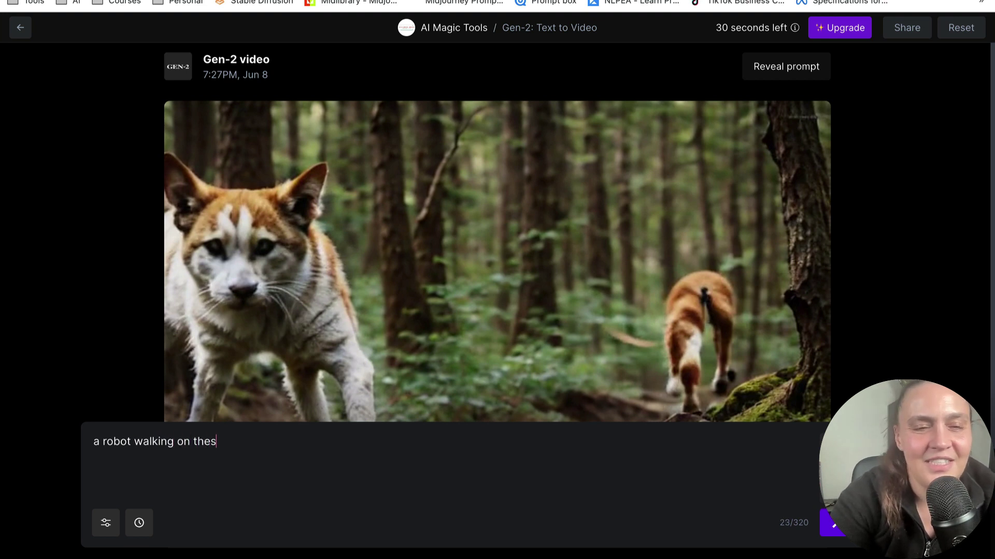
text( str)
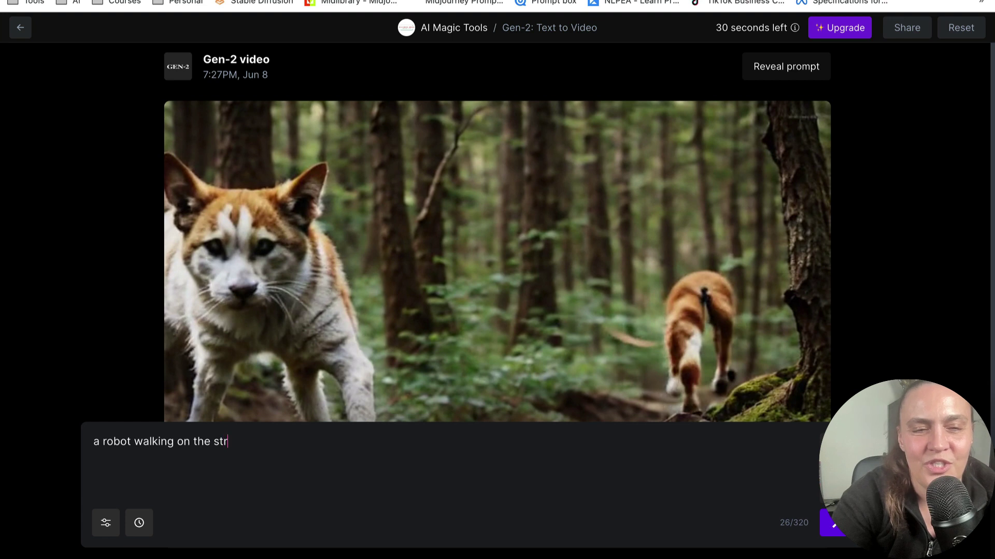
text(eet)
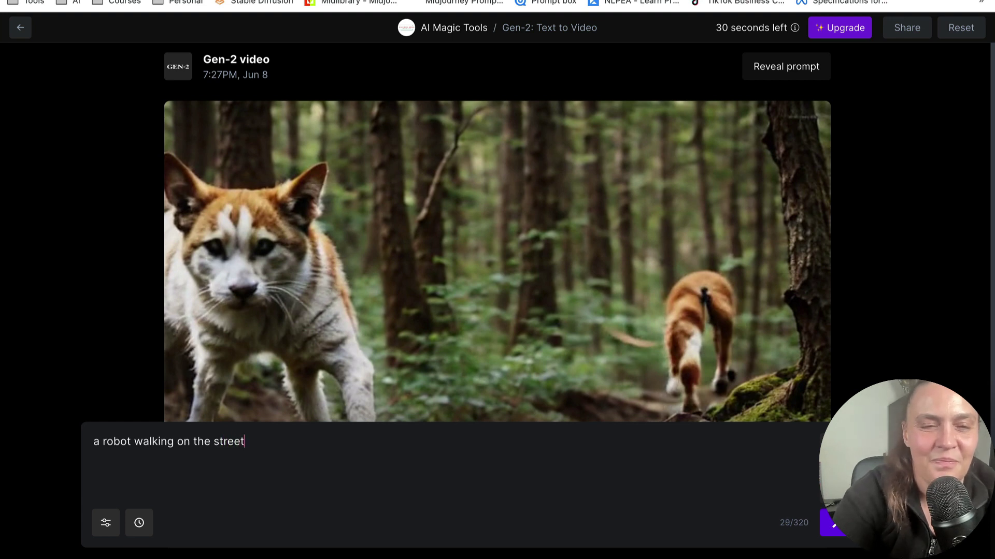
text( low camer)
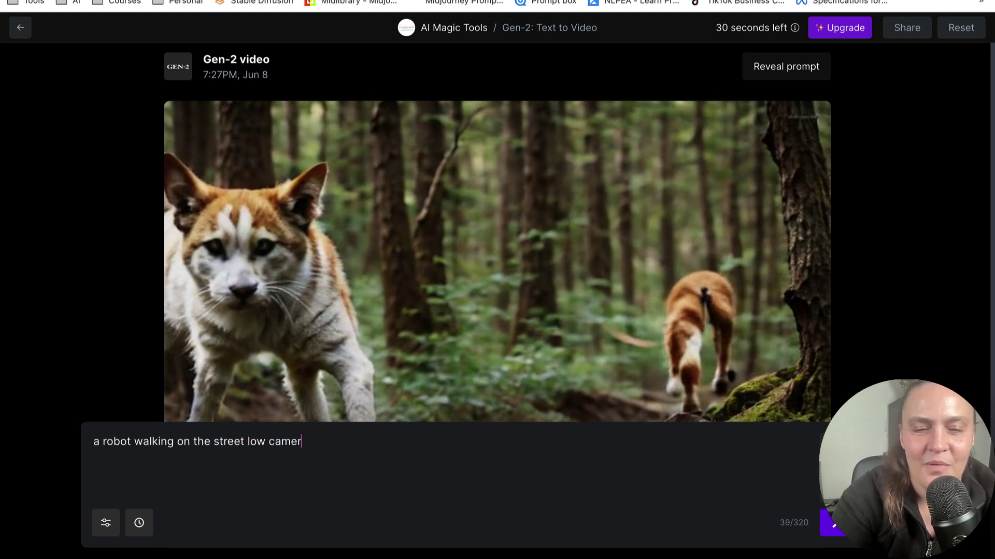
text(a angle)
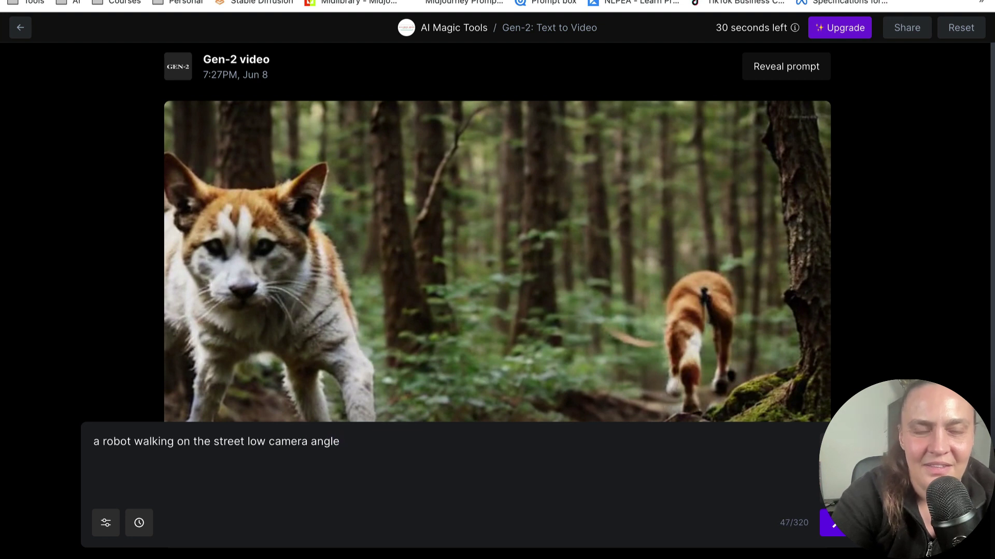
text( cinel)
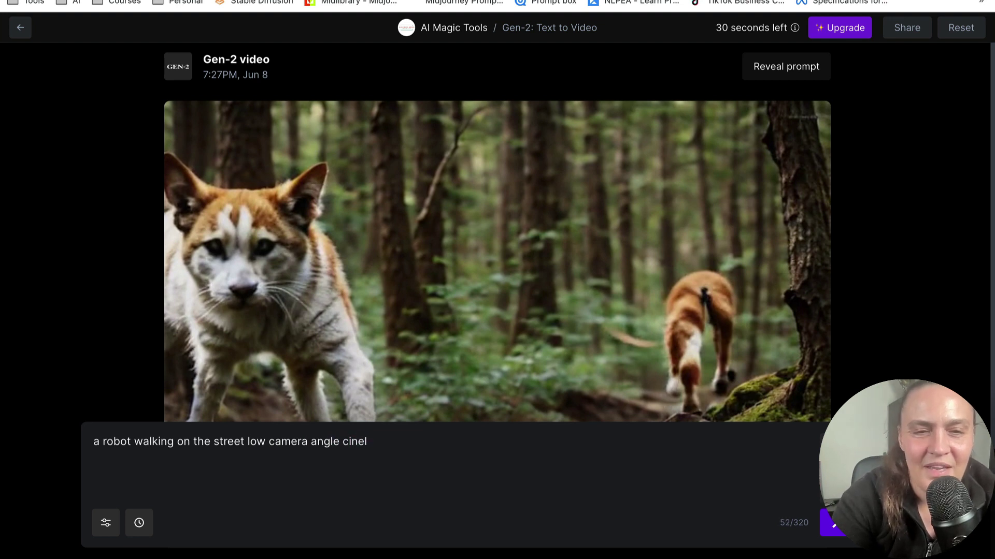
key(BackSpace)
text(matic )
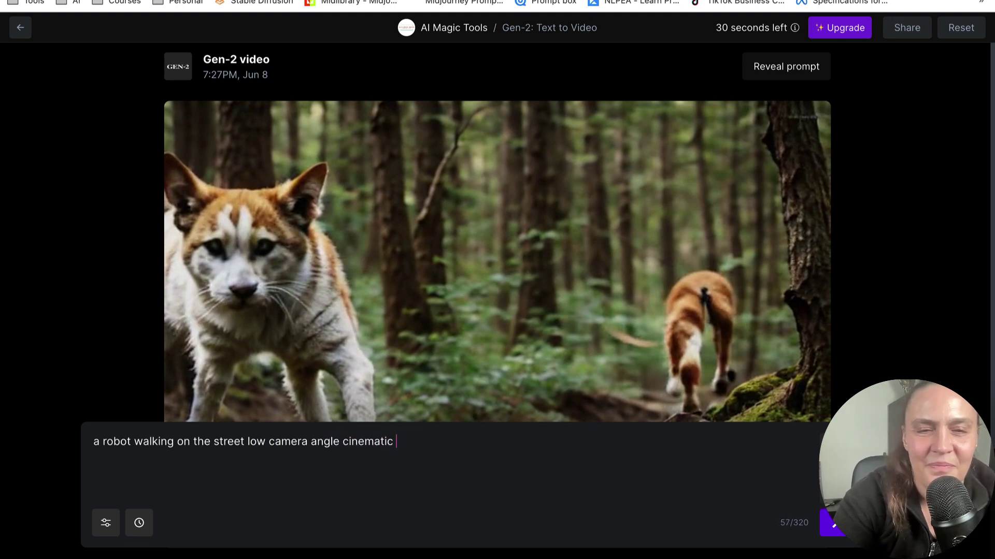
text(lighting)
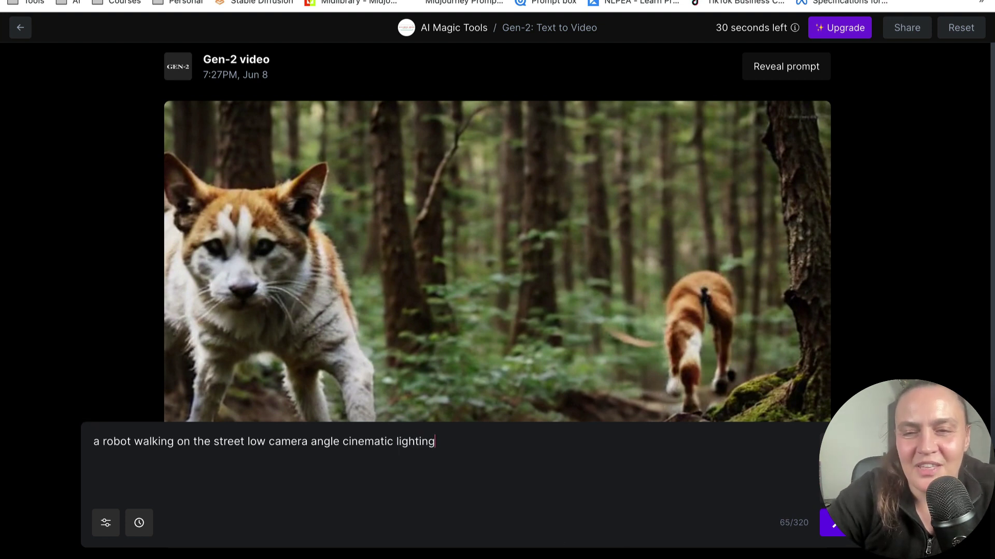
click(832, 523)
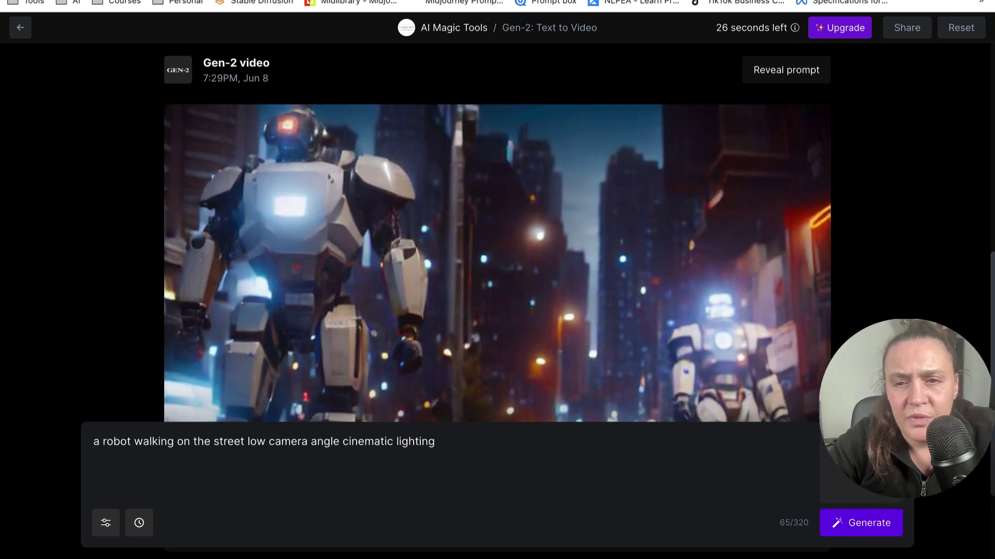
- Attach the white-hat woman photo as image prompt and replace text with 'a woman walking in the park'
click(861, 469)
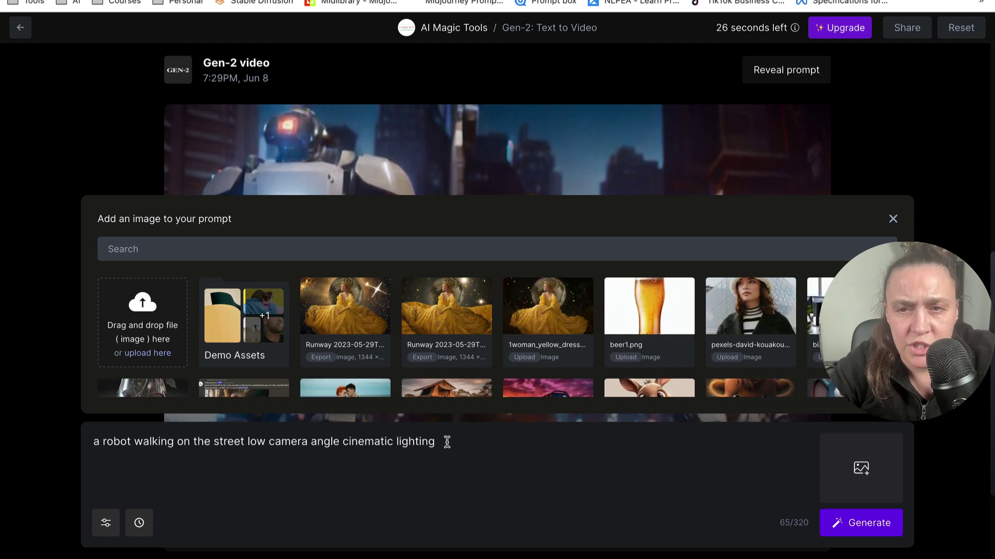
click(744, 310)
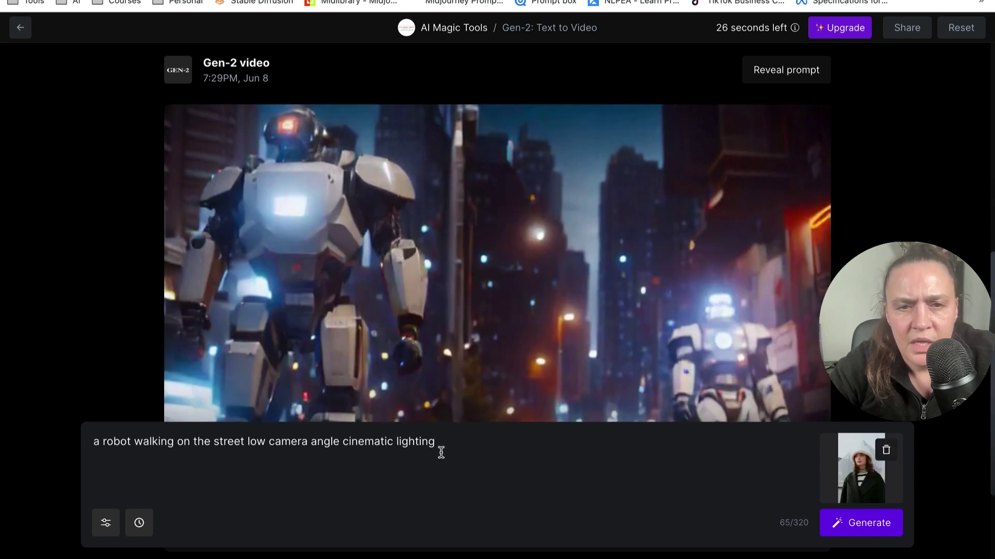
triple_click(92, 446)
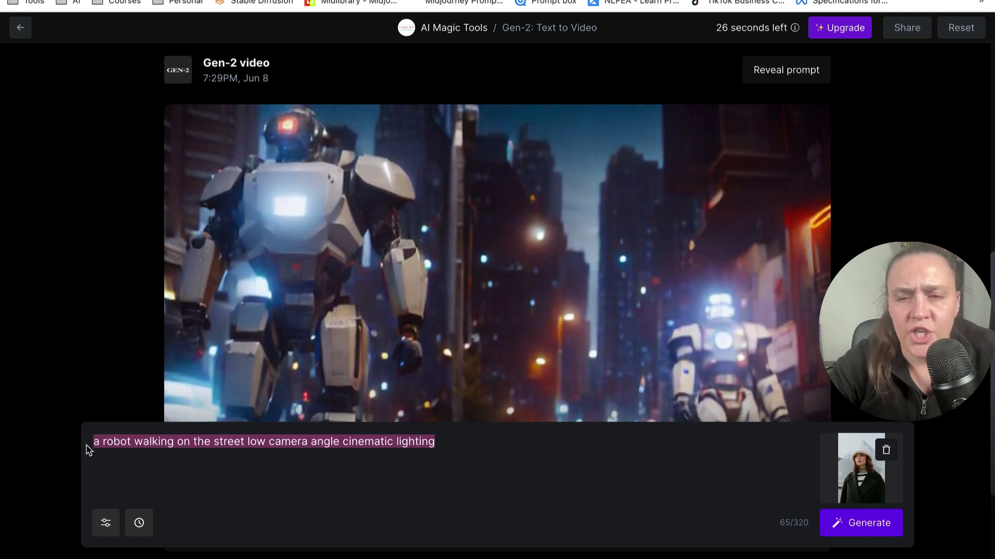
text(a wo)
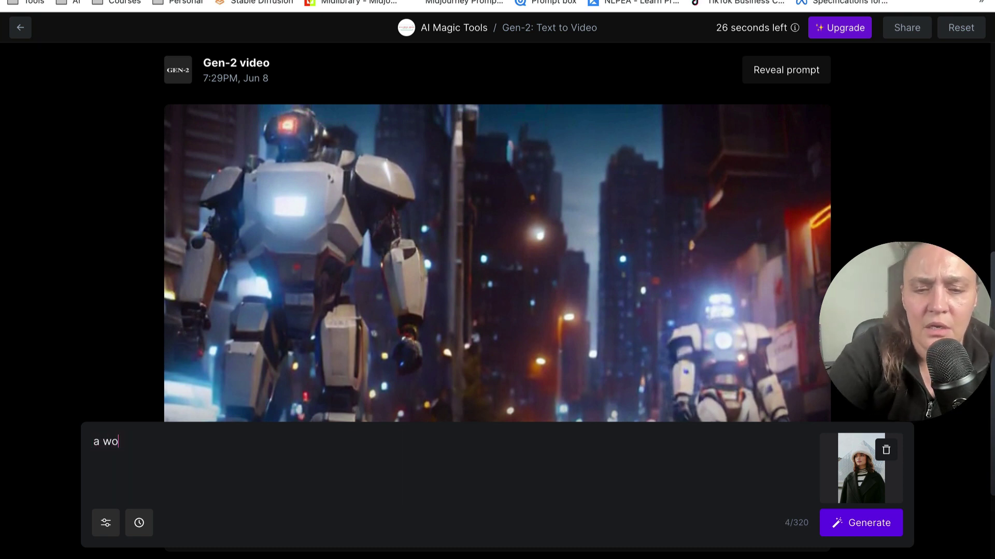
text(man)
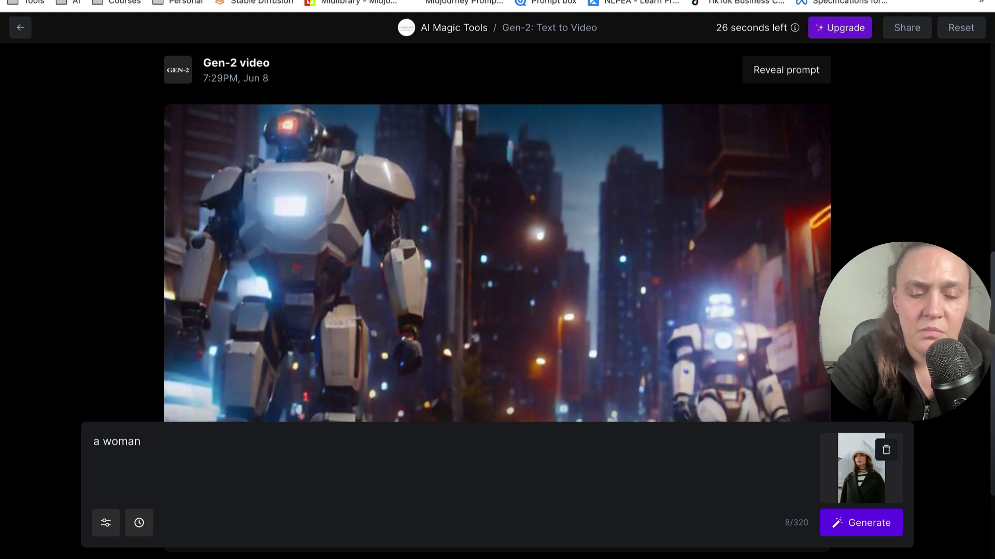
text( walking in )
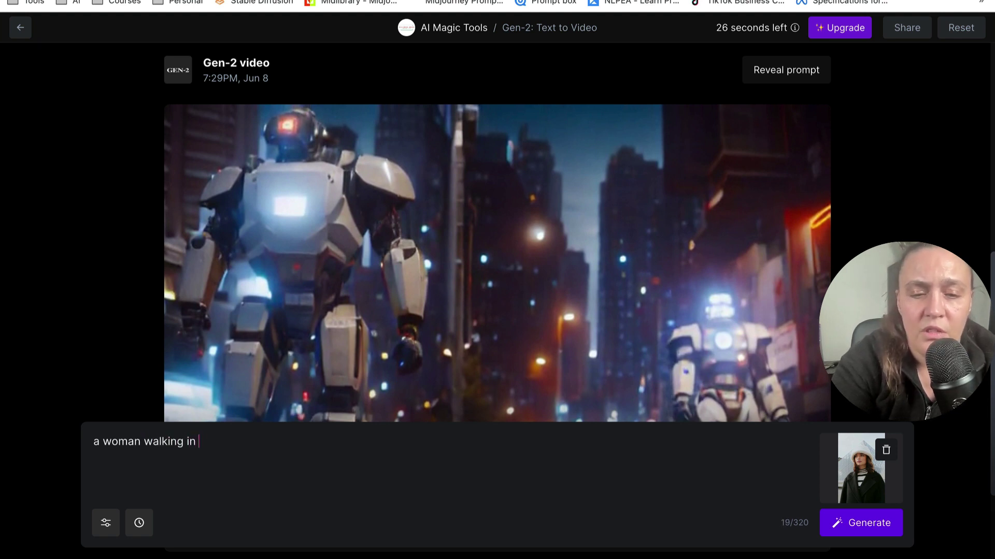
text(ther)
text(park)
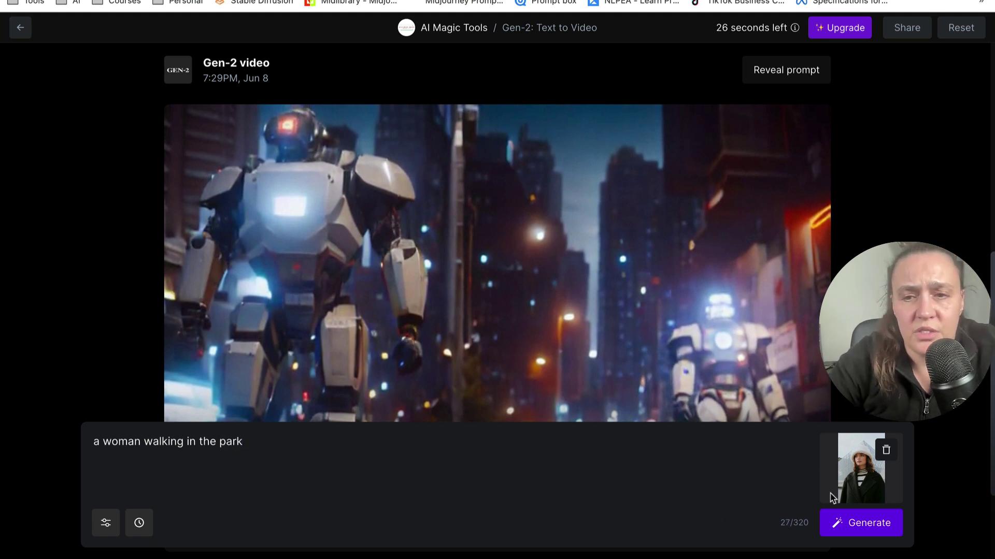
- Generate the woman-in-the-park clip from the photo and text prompt, then watch it play
click(861, 524)
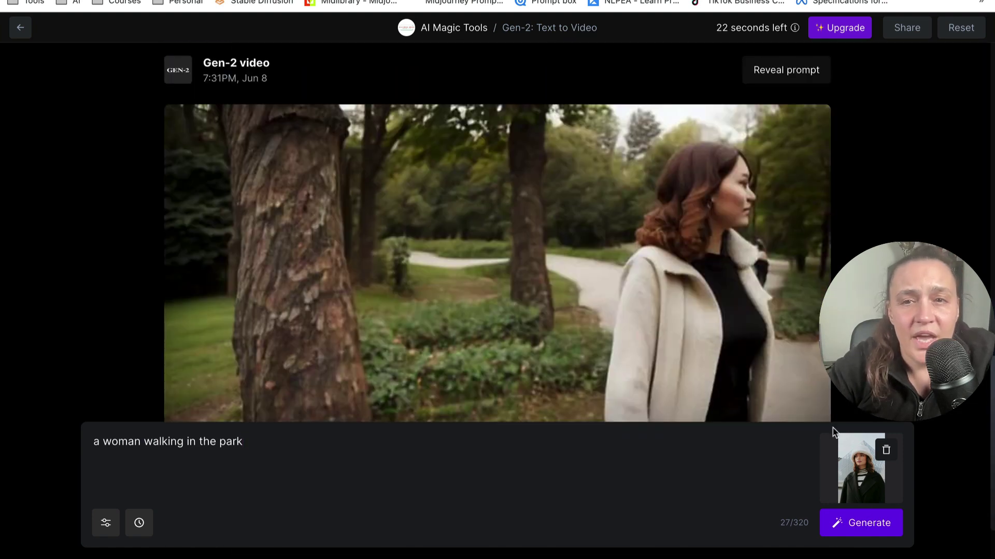
mouse_move(791, 352)
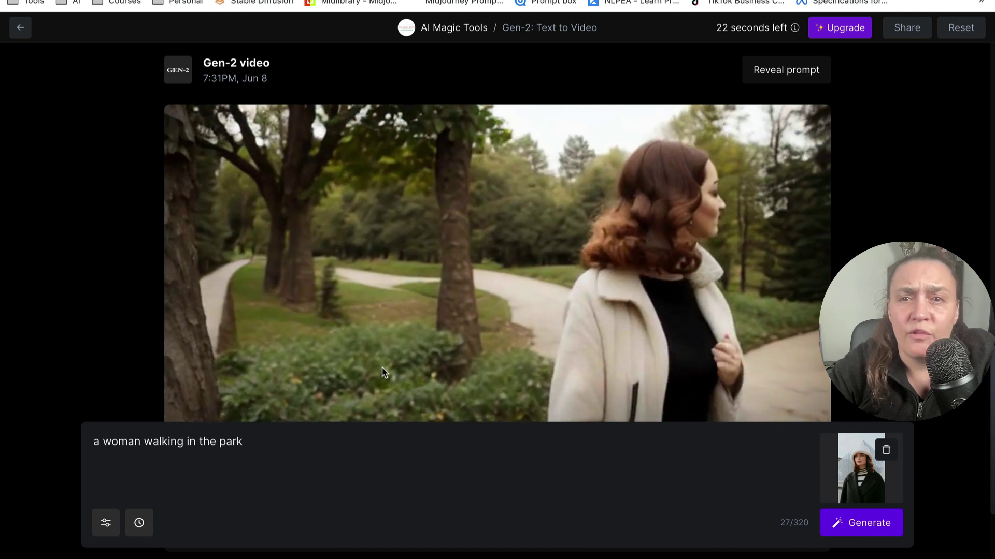
mouse_move(484, 294)
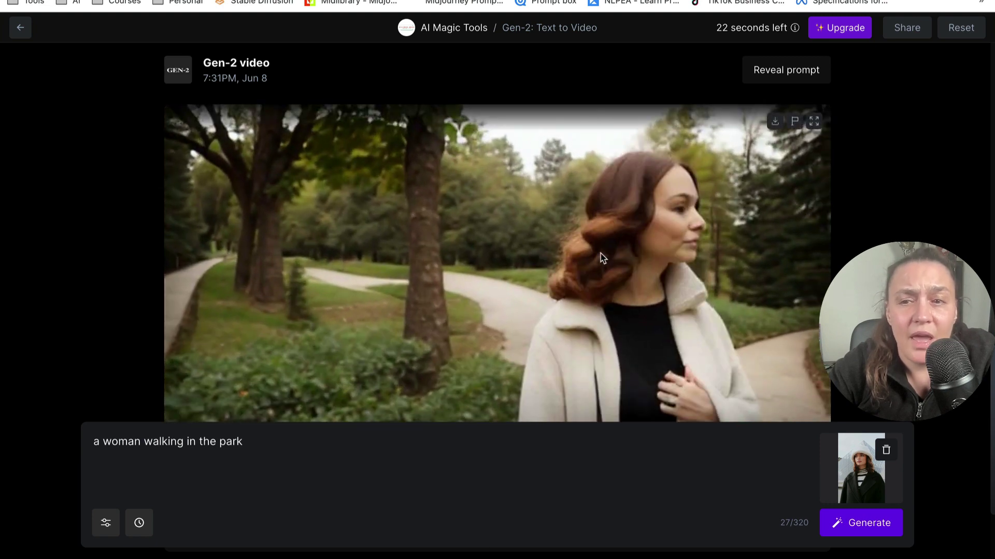